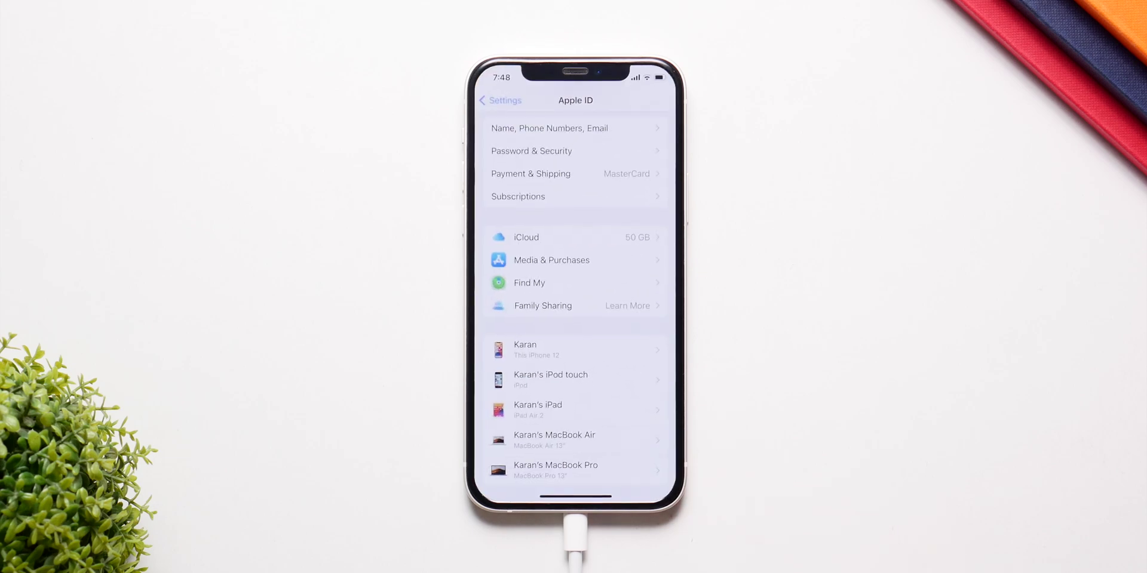
# Confirm in Settings that Find My iPhone is turned off, then return to iTunes
pyautogui.click(633, 282)
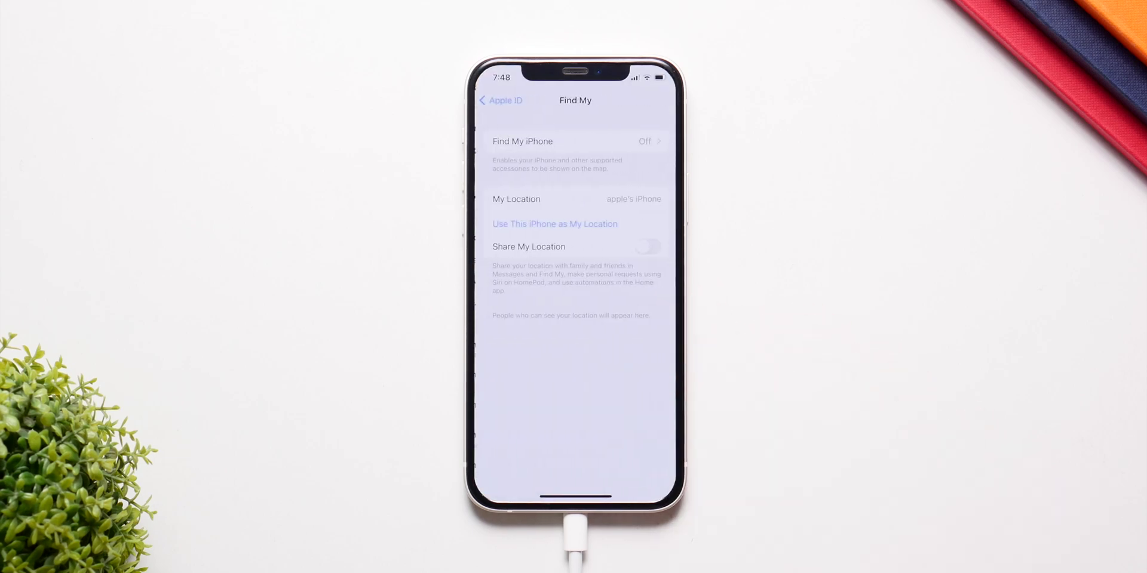
pyautogui.click(643, 140)
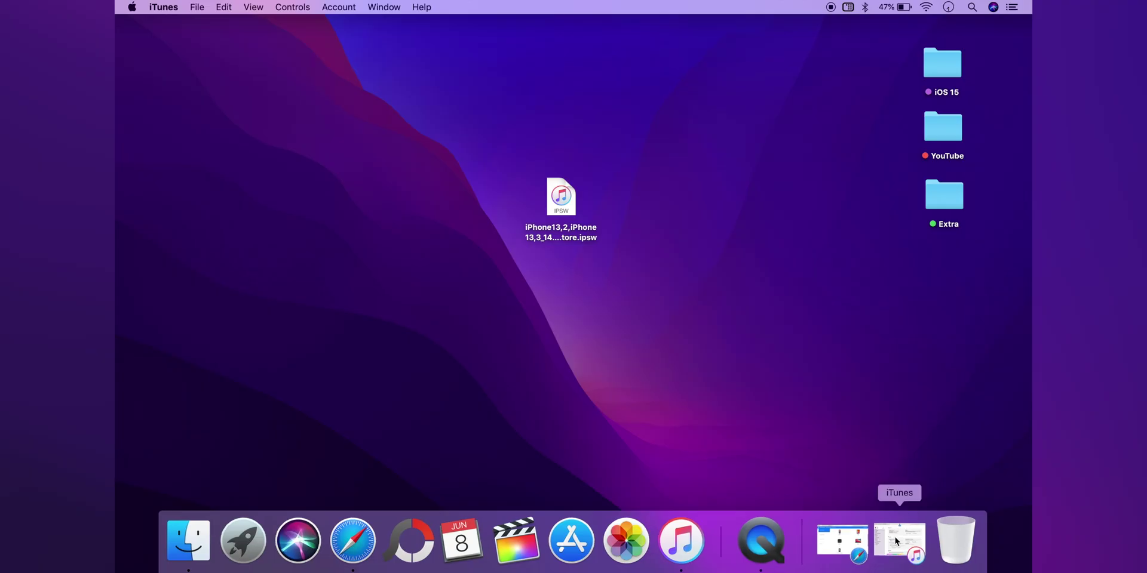
pyautogui.click(894, 537)
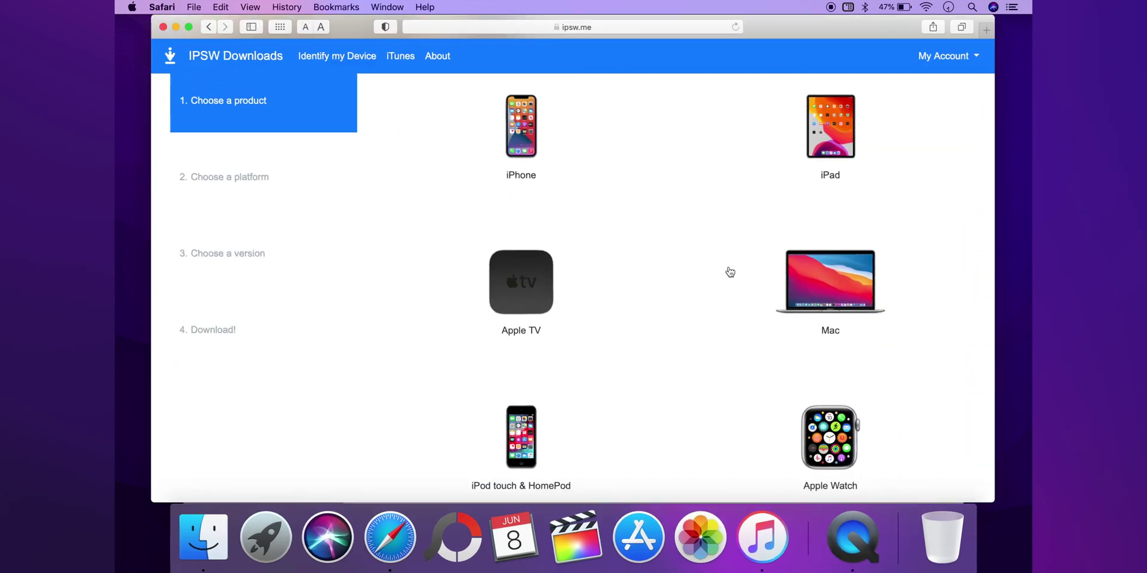
# View the iPhone 12 firmware list on ipsw.me, where only iOS 14.6 (18F72) is signed, then minimize Safari
pyautogui.click(534, 133)
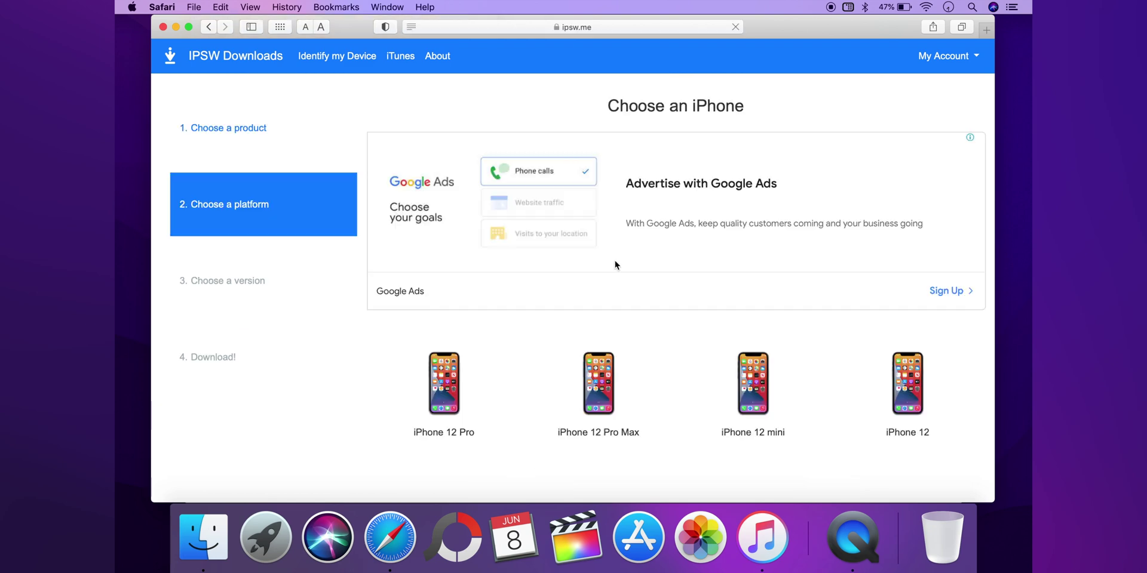
pyautogui.scroll(-3, 614, 259)
pyautogui.click(885, 209)
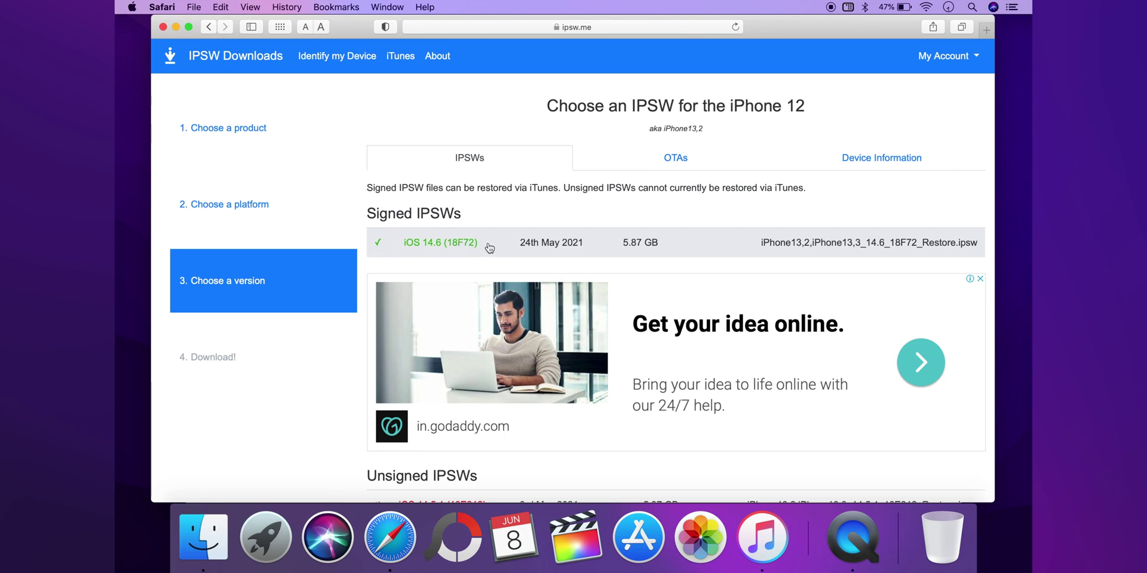
pyautogui.scroll(-10, 489, 247)
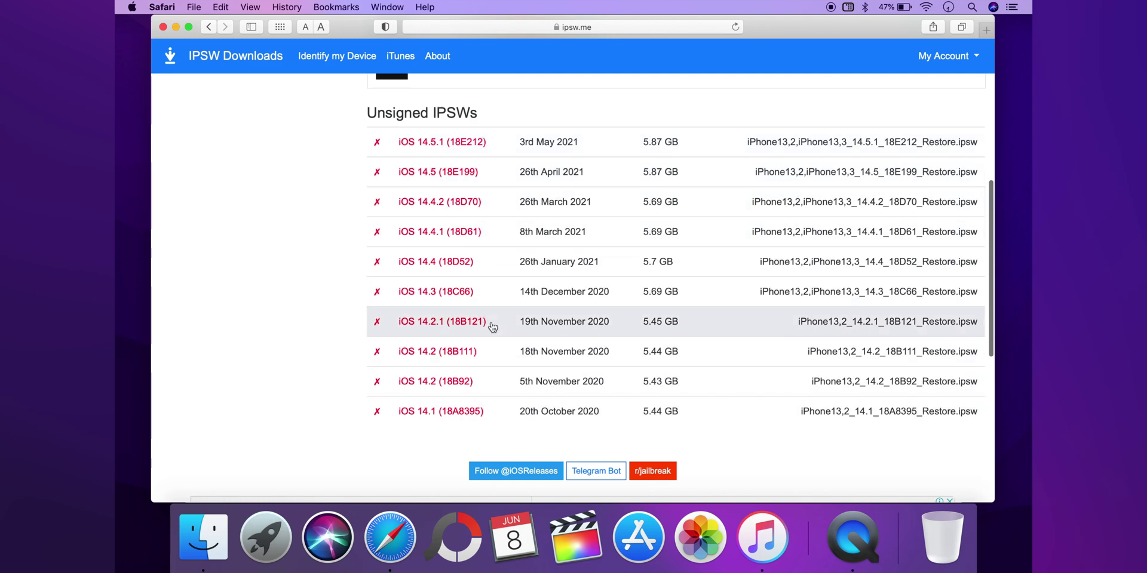
pyautogui.scroll(4, 492, 323)
pyautogui.scroll(5, 492, 327)
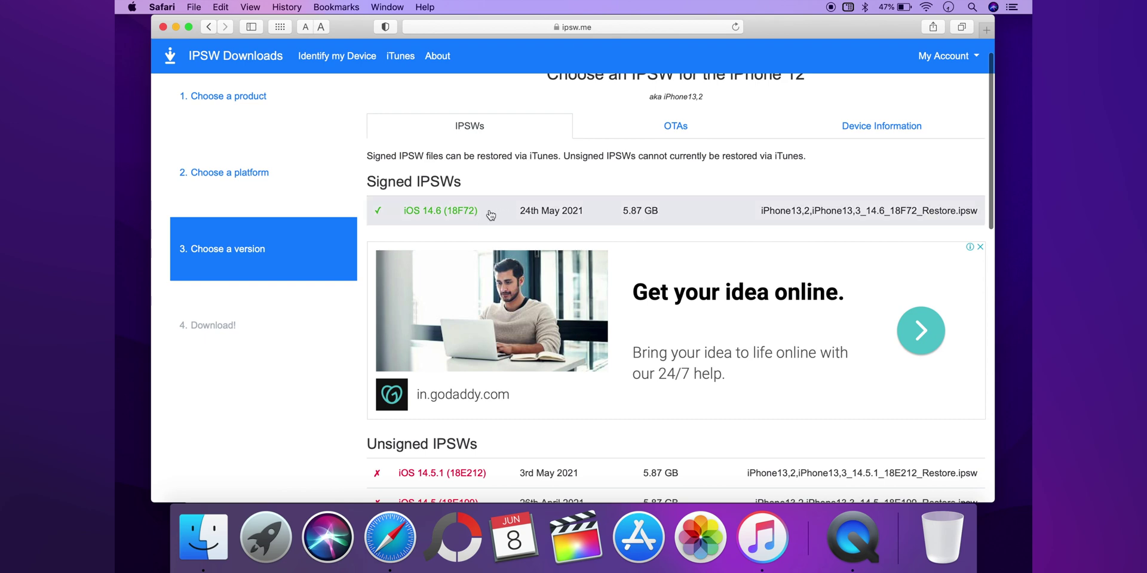
pyautogui.click(176, 26)
pyautogui.click(539, 212)
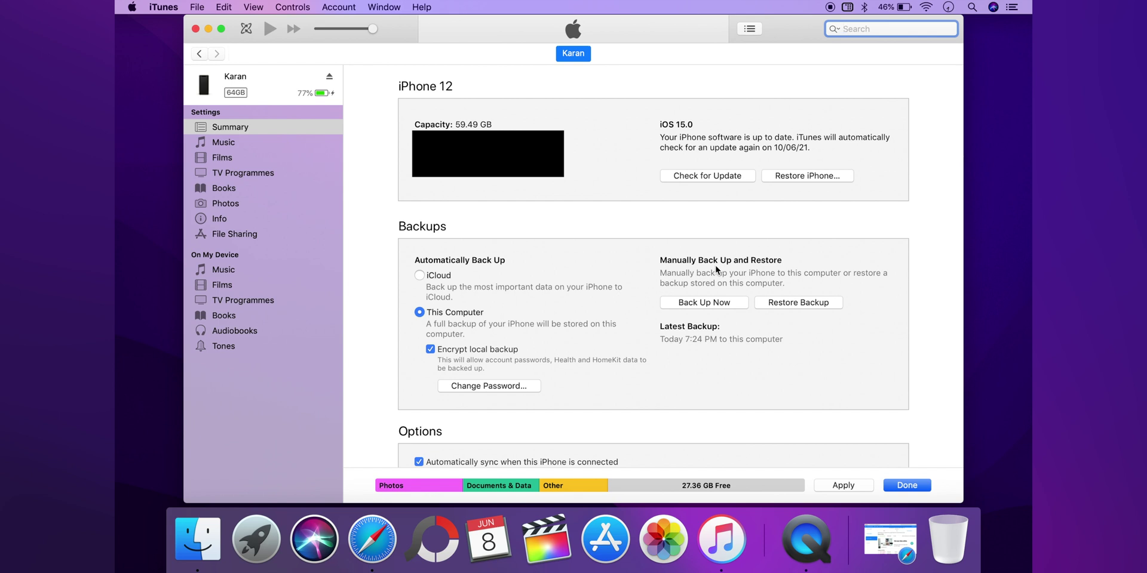
pyautogui.click(802, 175)
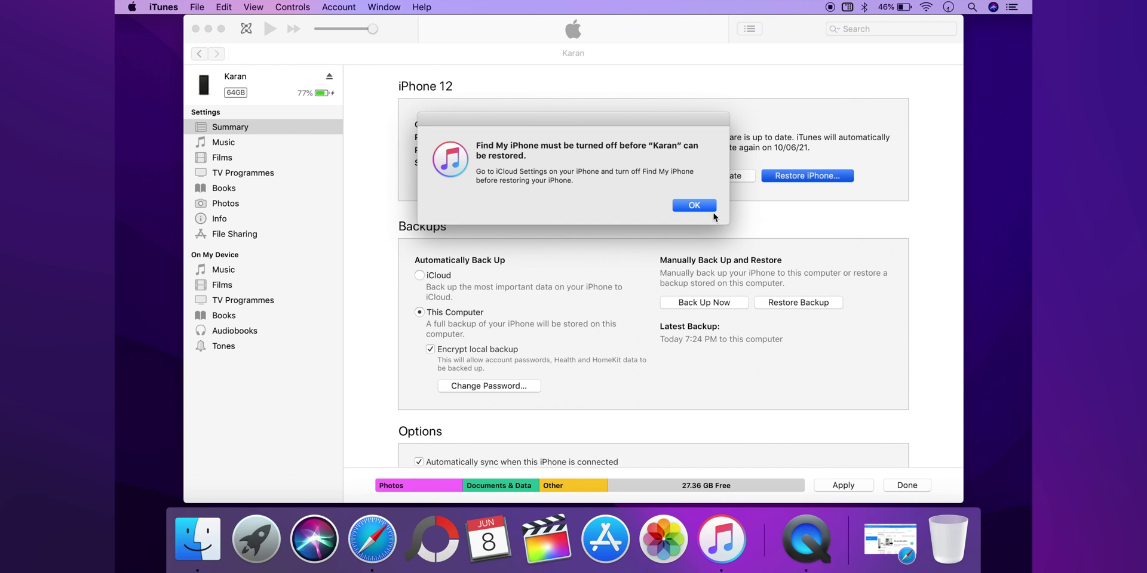
pyautogui.click(696, 205)
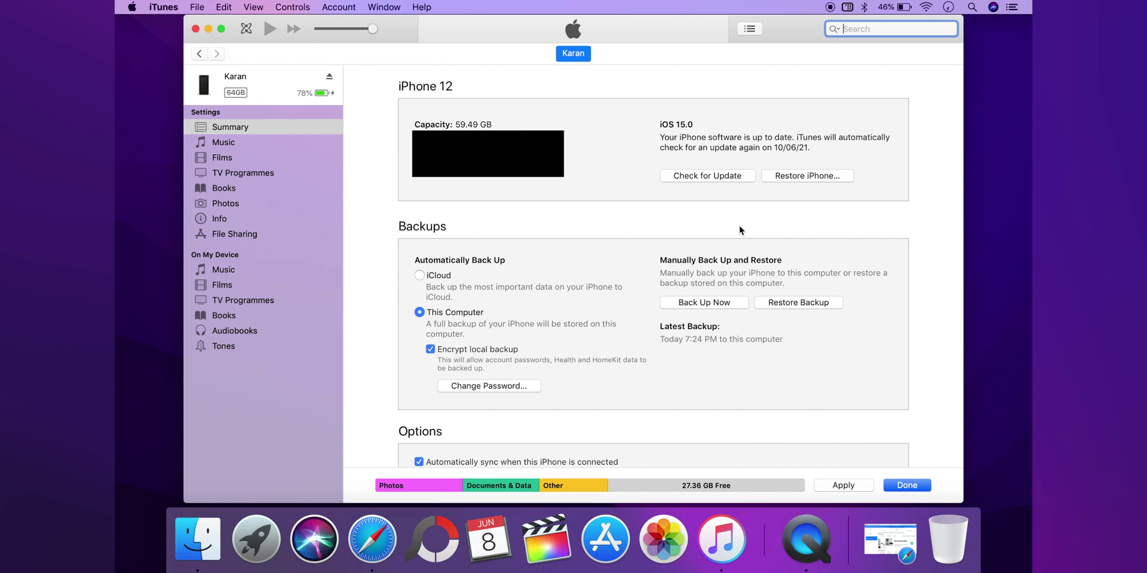
# Choose Restore iPhone with the iPhone13,2 IPSW firmware file on the Desktop
pyautogui.keyDown('alt'); pyautogui.click(802, 177); pyautogui.keyUp('alt')
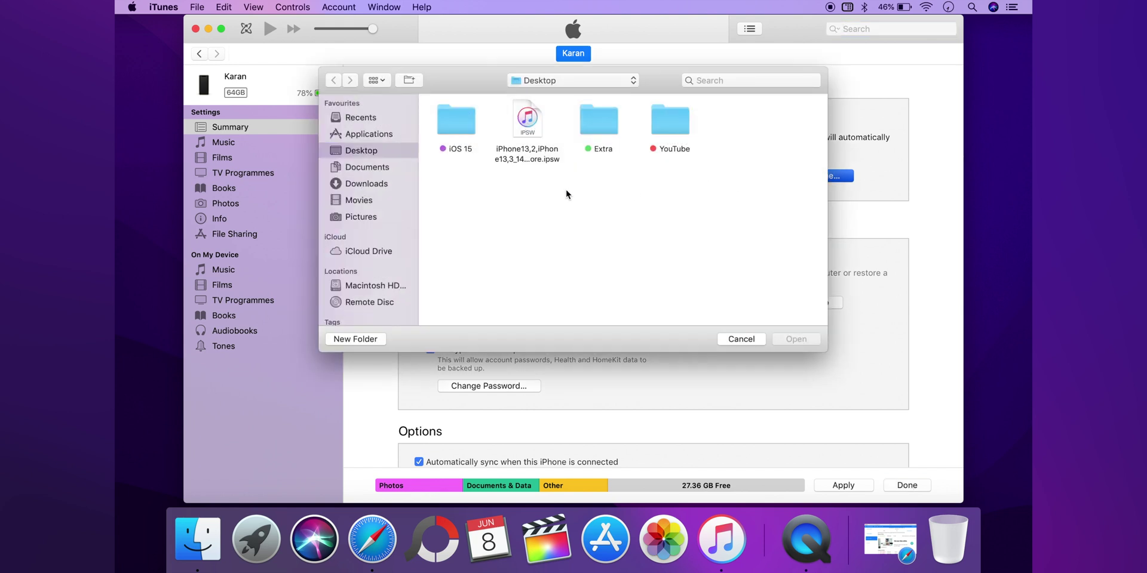
pyautogui.click(528, 114)
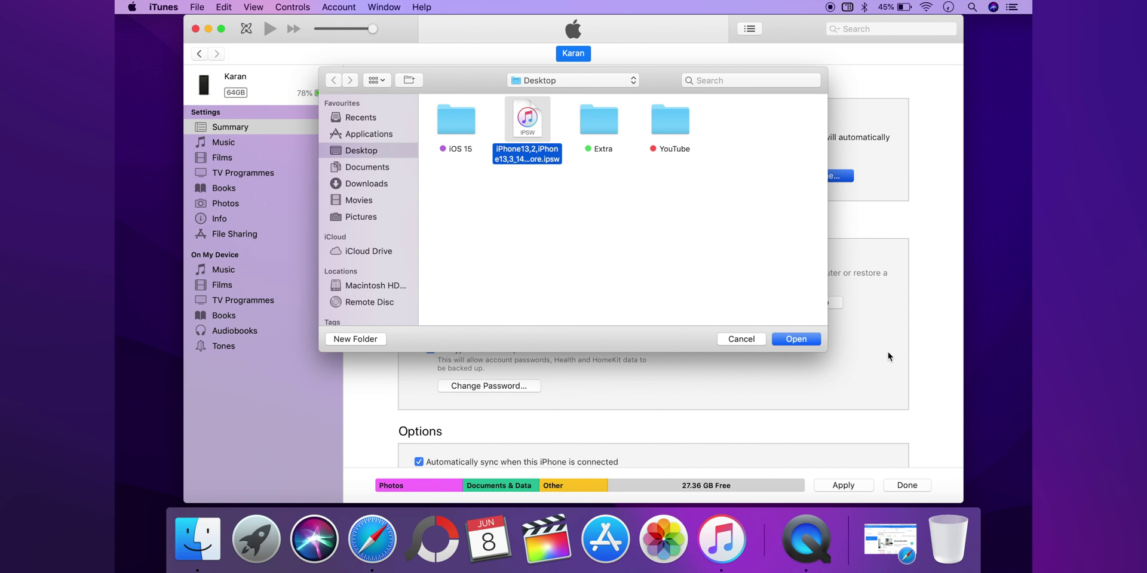
pyautogui.press('Escape')
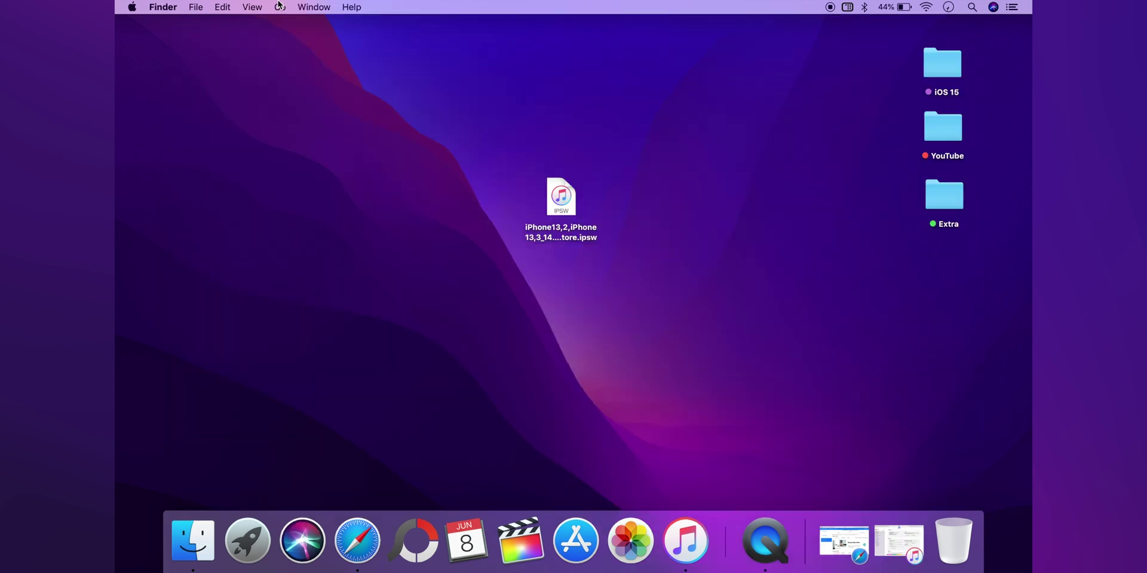
# Go to ~/Library/Application Support/MobileSync/Backup/, open the iPhone's backup folder and select Info.plist
pyautogui.click(279, 7)
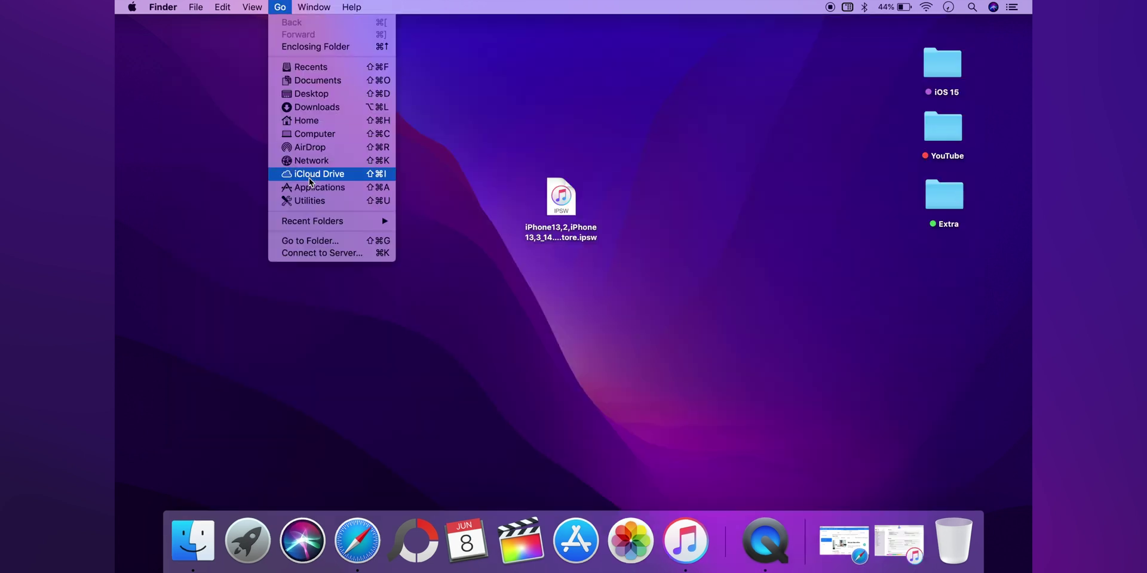
pyautogui.click(316, 240)
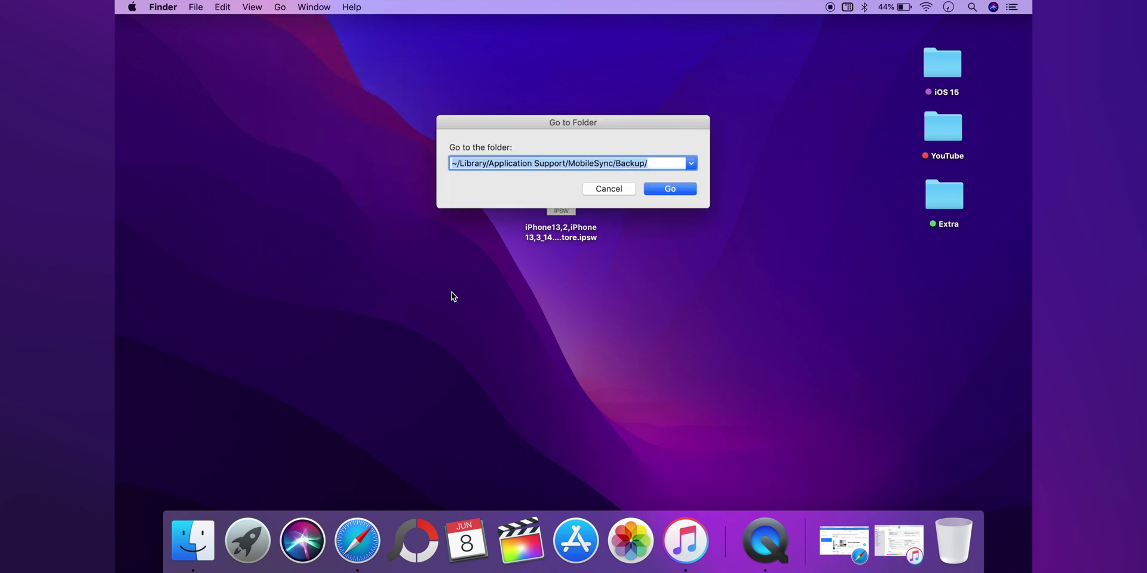
pyautogui.click(671, 189)
pyautogui.doubleClick(450, 127)
pyautogui.scroll(-15, 507, 175)
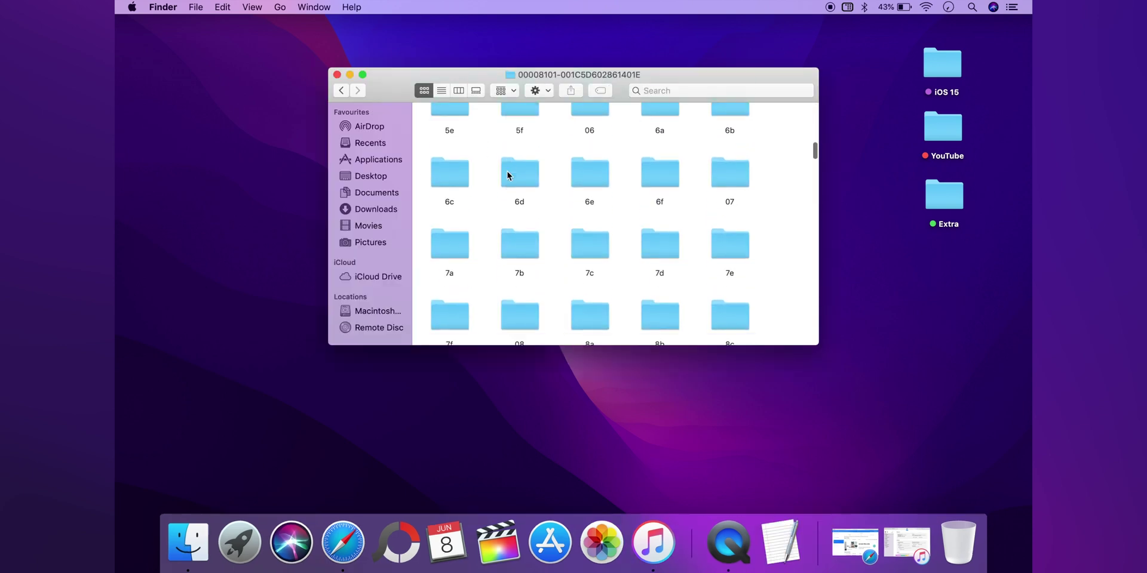
pyautogui.scroll(-10, 507, 175)
pyautogui.click(520, 290)
pyautogui.rightClick(521, 289)
# Open Info.plist in TextEdit and search it for the Product entries
pyautogui.moveTo(598, 260)
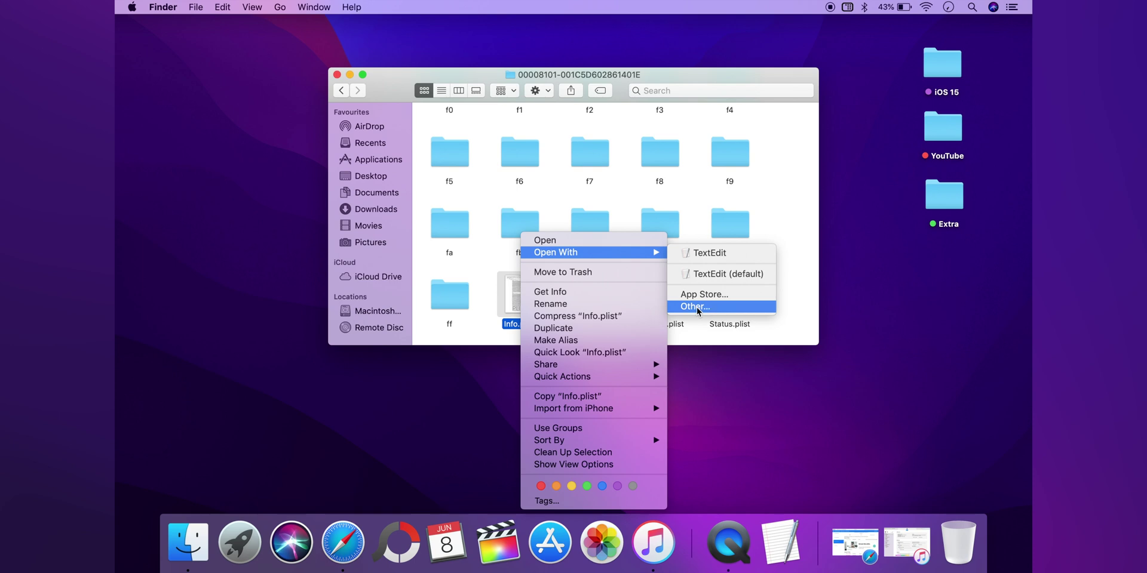
pyautogui.click(723, 255)
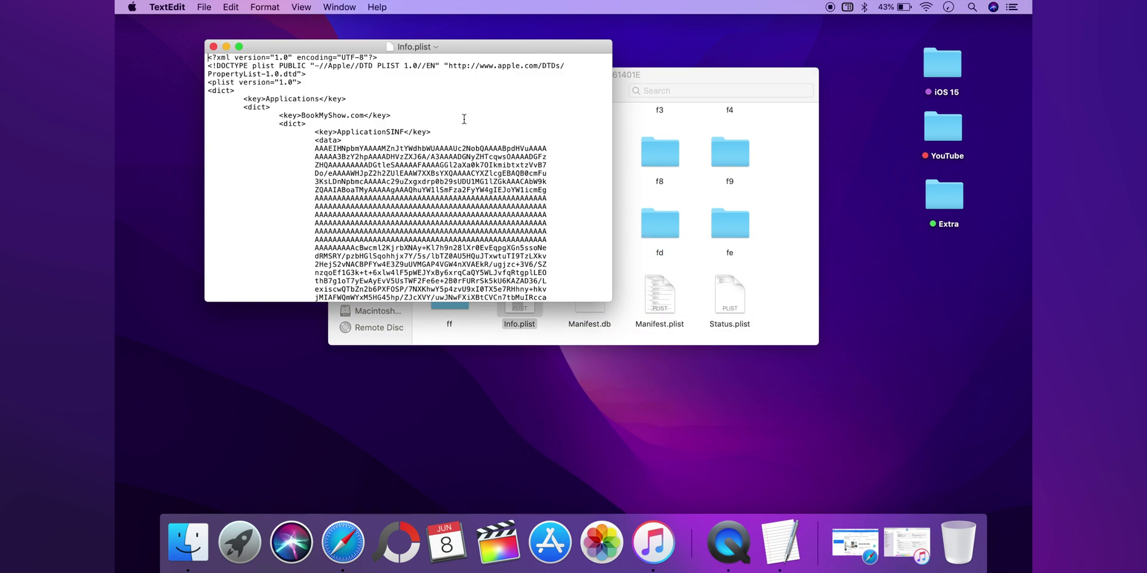
pyautogui.press('super+f')
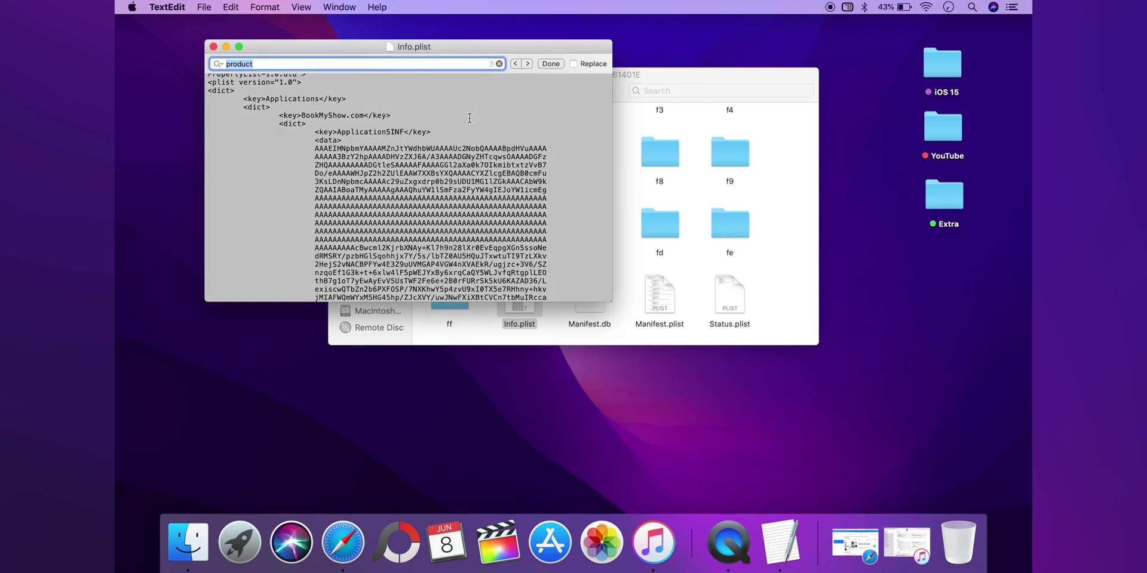
pyautogui.click(335, 66)
pyautogui.press('Return')
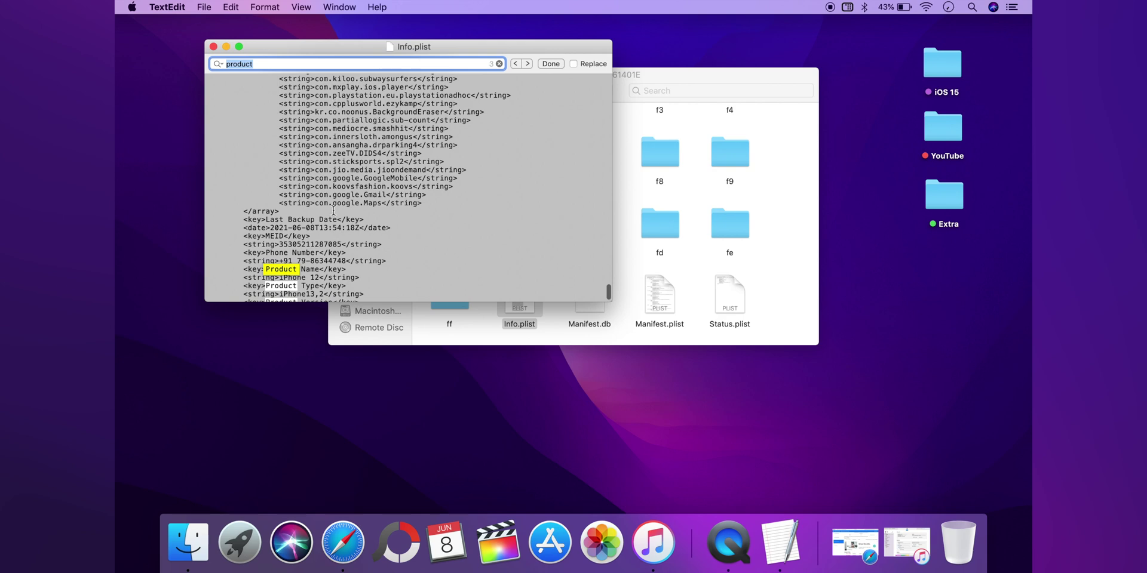
# Change the Product Version value from 15.0 to 14.0
pyautogui.scroll(-5, 333, 210)
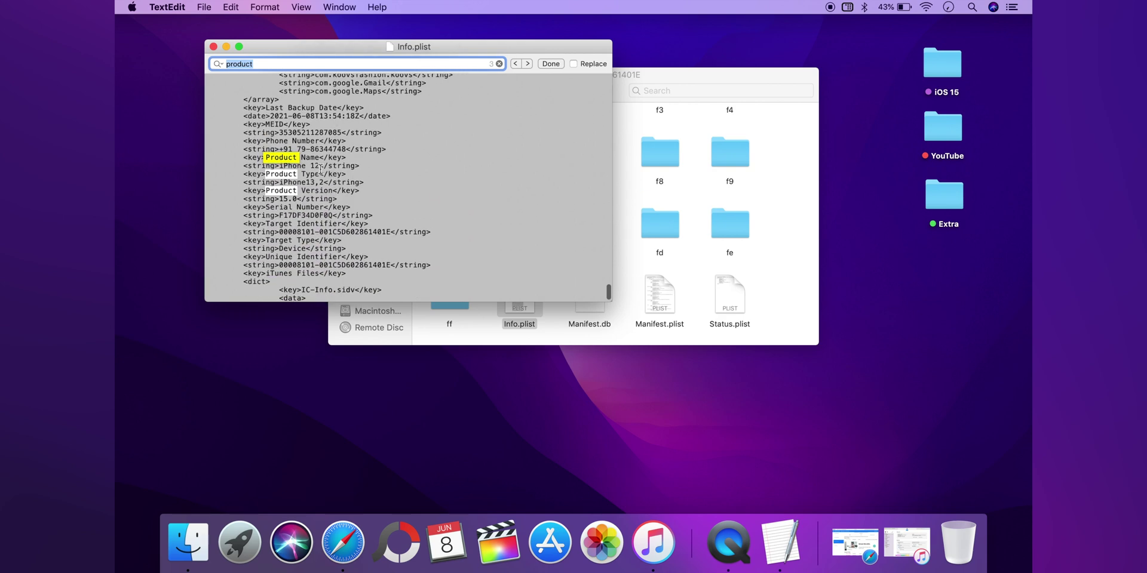
pyautogui.doubleClick(286, 199)
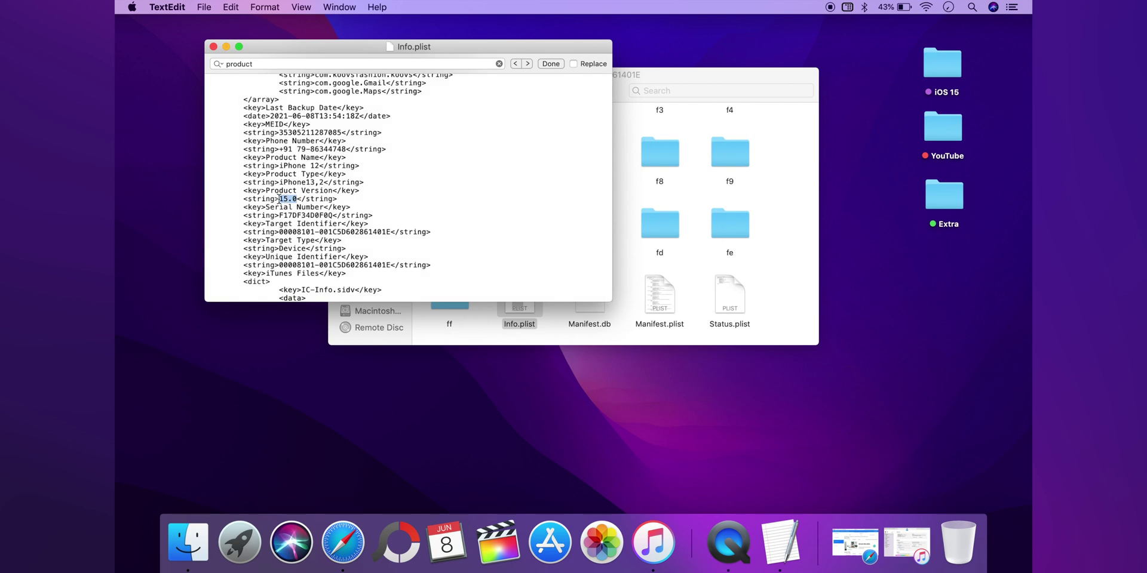
pyautogui.click(291, 199)
pyautogui.press('BackSpace')
pyautogui.write('4')
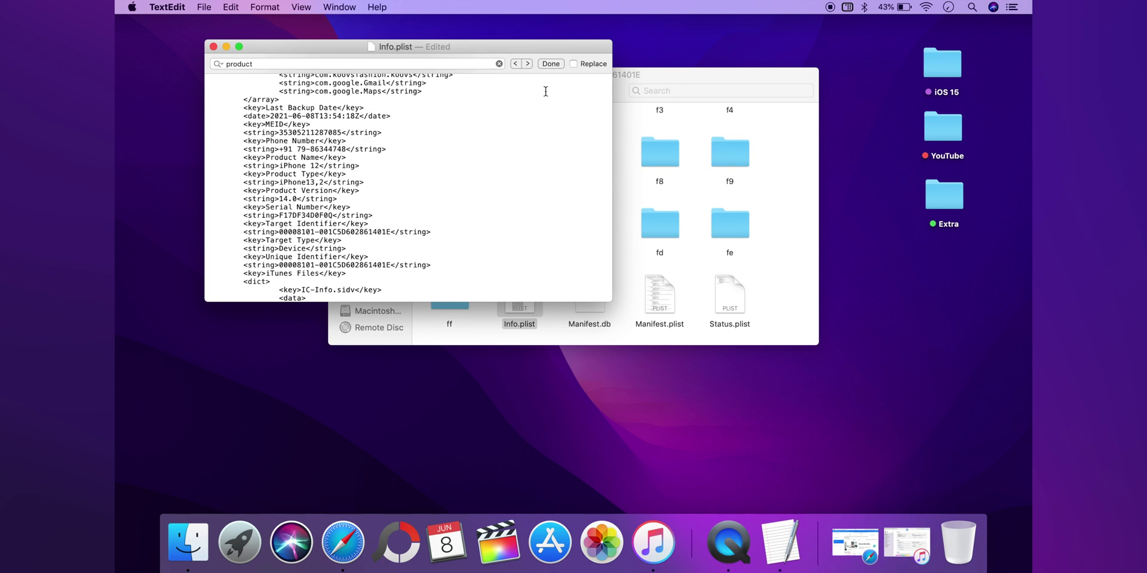
pyautogui.click(550, 64)
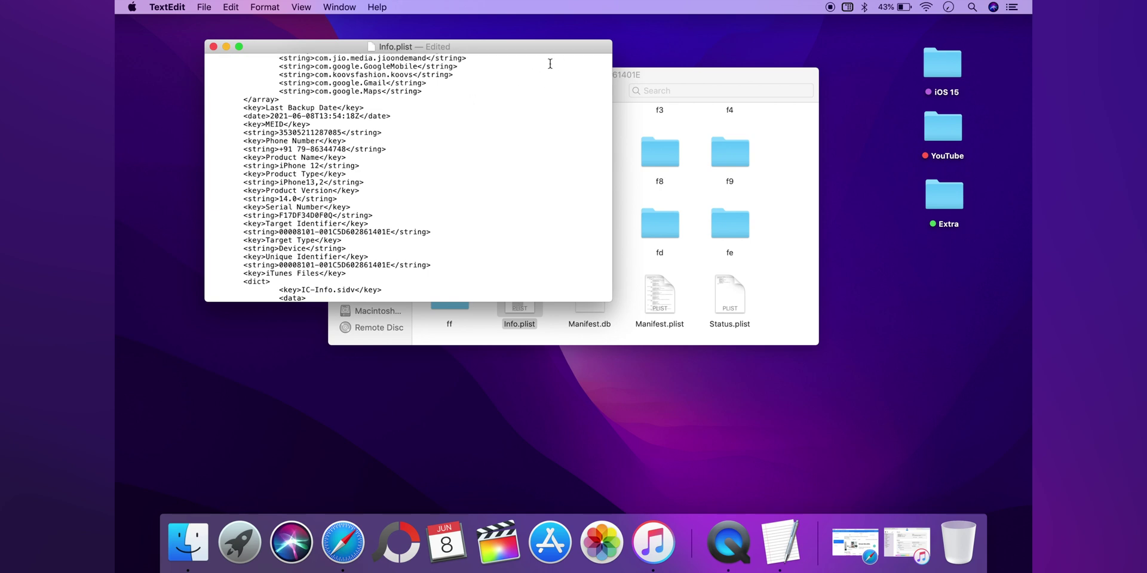
pyautogui.moveTo(275, 199); pyautogui.dragTo(301, 199)
# Save the edited Info.plist and close it
pyautogui.click(206, 7)
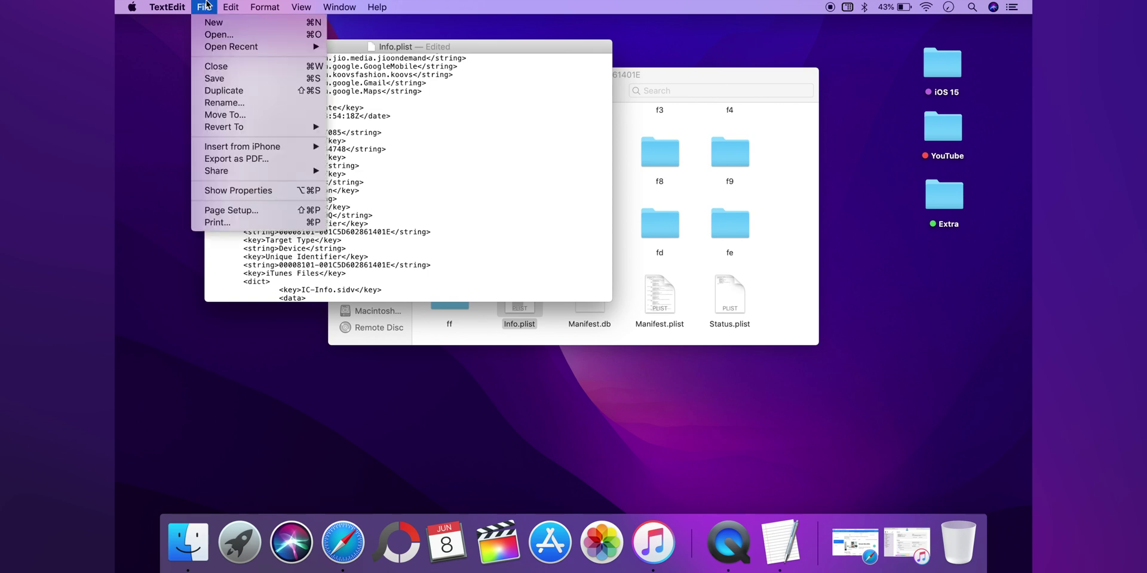
pyautogui.click(230, 80)
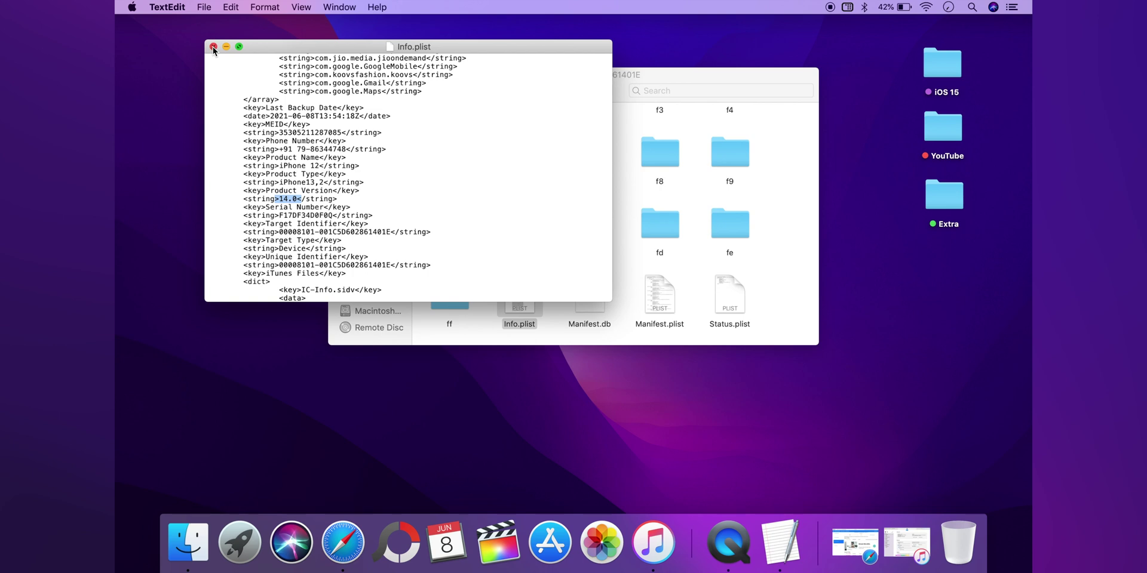
pyautogui.click(213, 50)
pyautogui.click(548, 287)
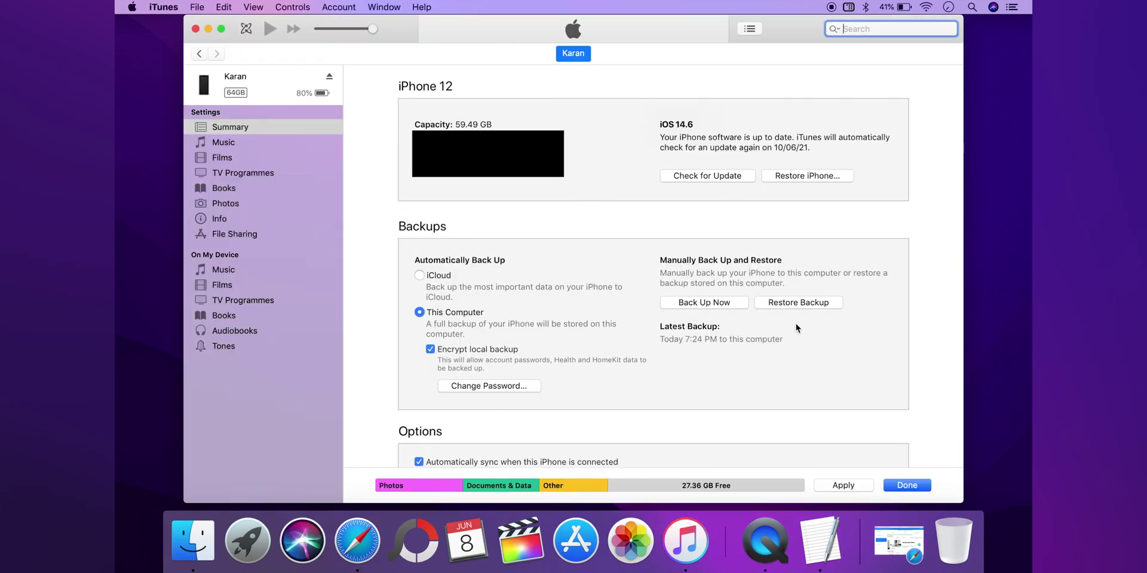
# Restore the iPhone's own backup onto the iPhone 12, entering the backup password
pyautogui.click(787, 303)
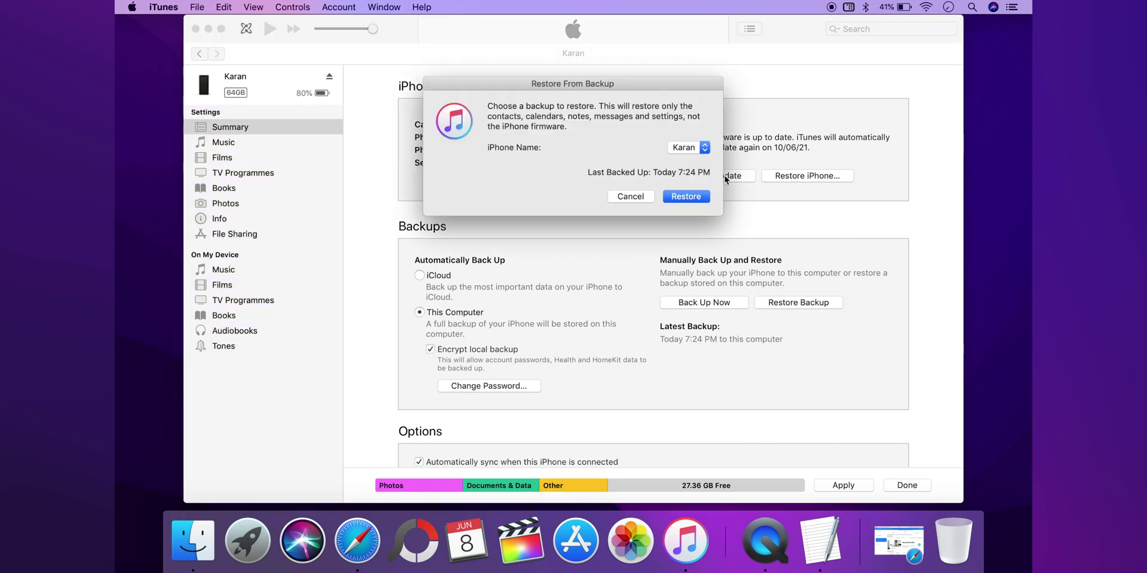
pyautogui.click(692, 144)
pyautogui.click(690, 196)
pyautogui.click(690, 197)
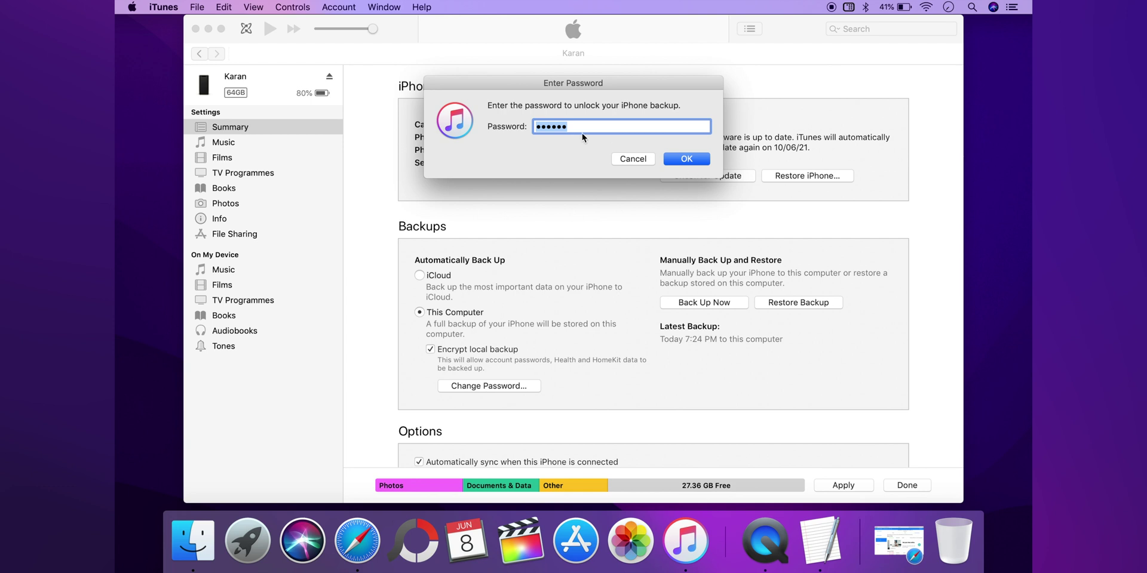
pyautogui.click(681, 159)
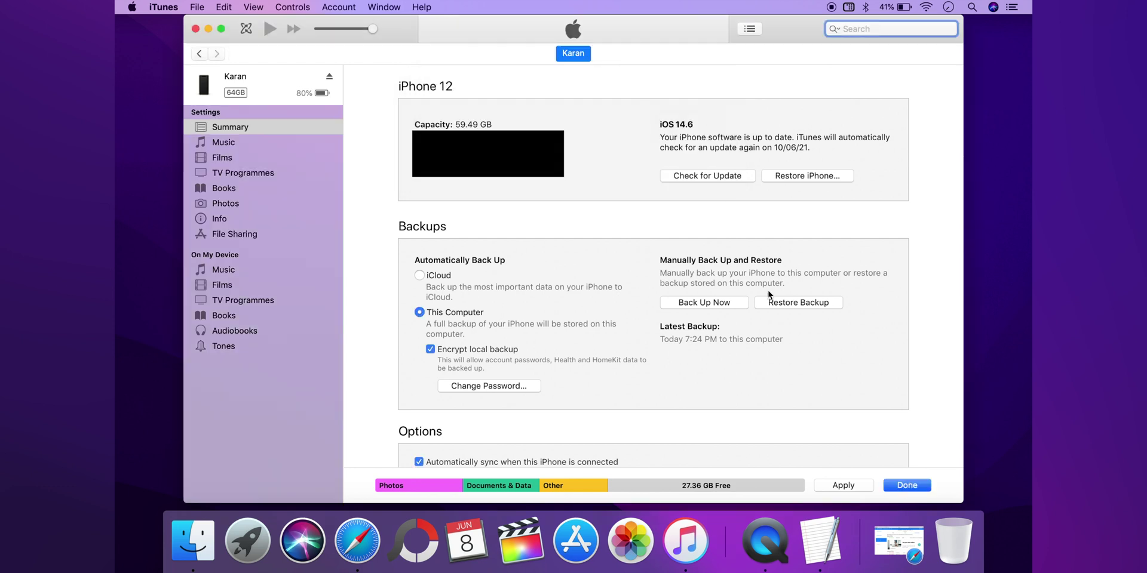